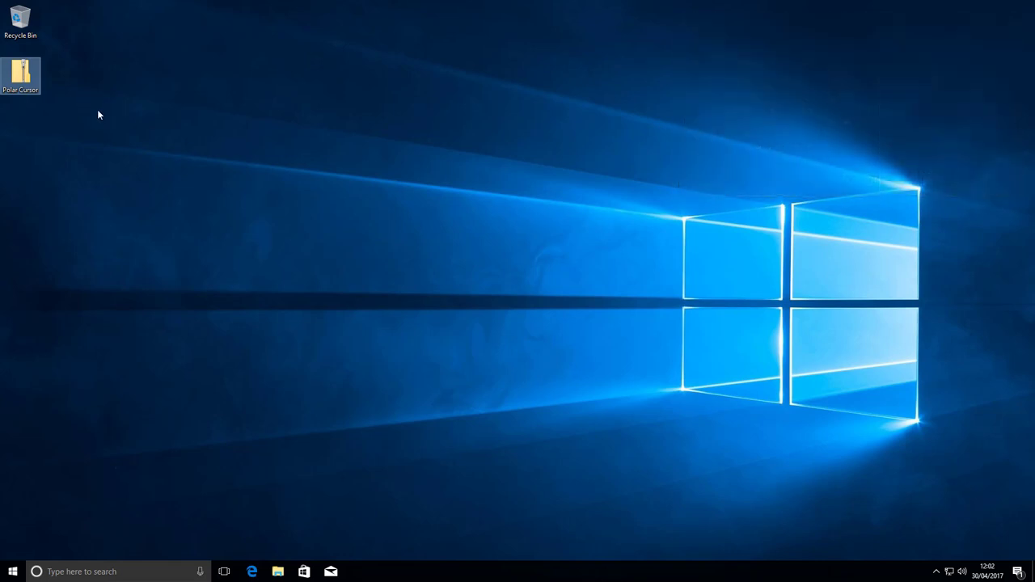
- Extract the Polar Cursor zip archive into its Polar Cursor folder on the desktop
right_click(22, 73)
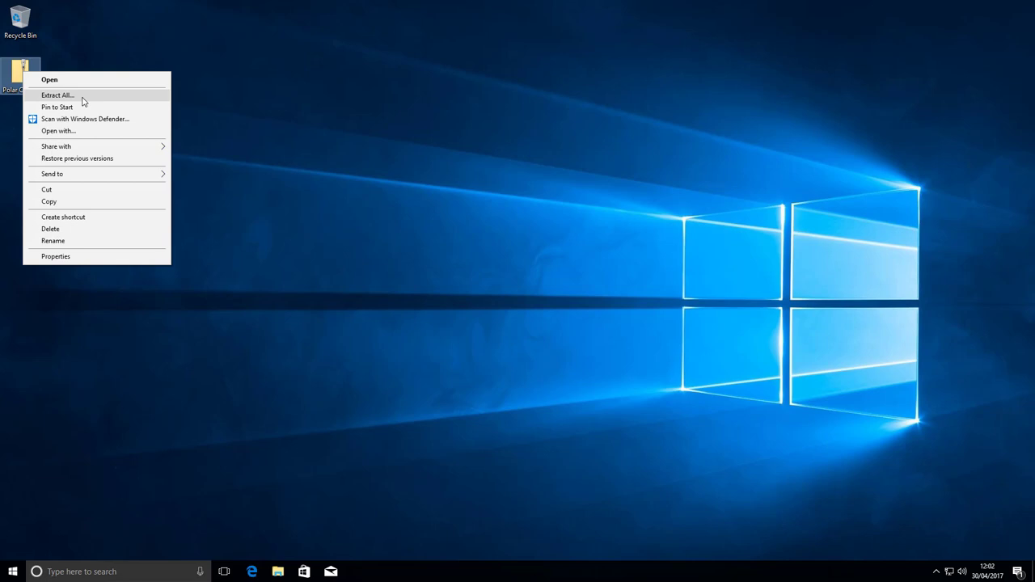
click(83, 98)
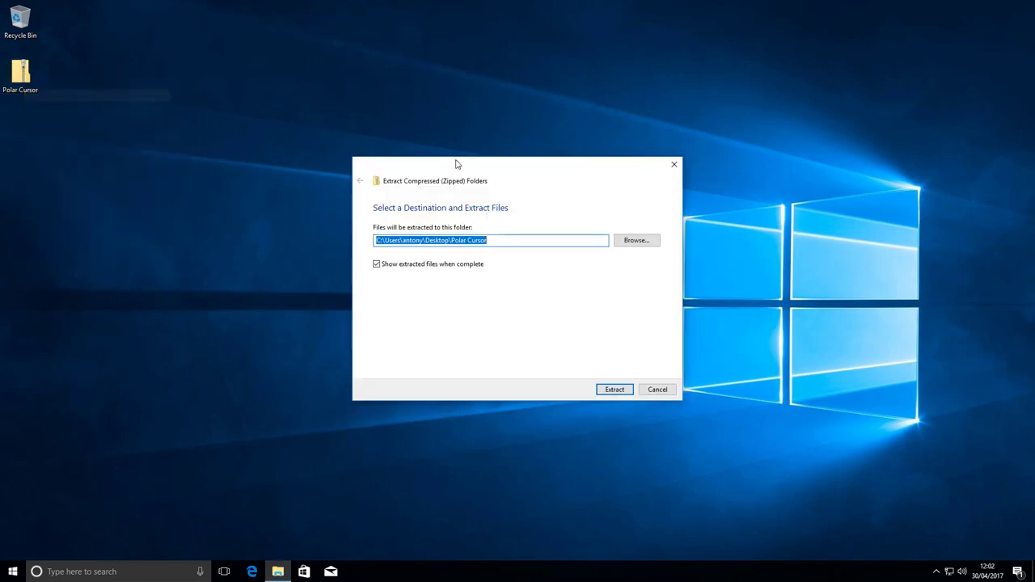
click(613, 391)
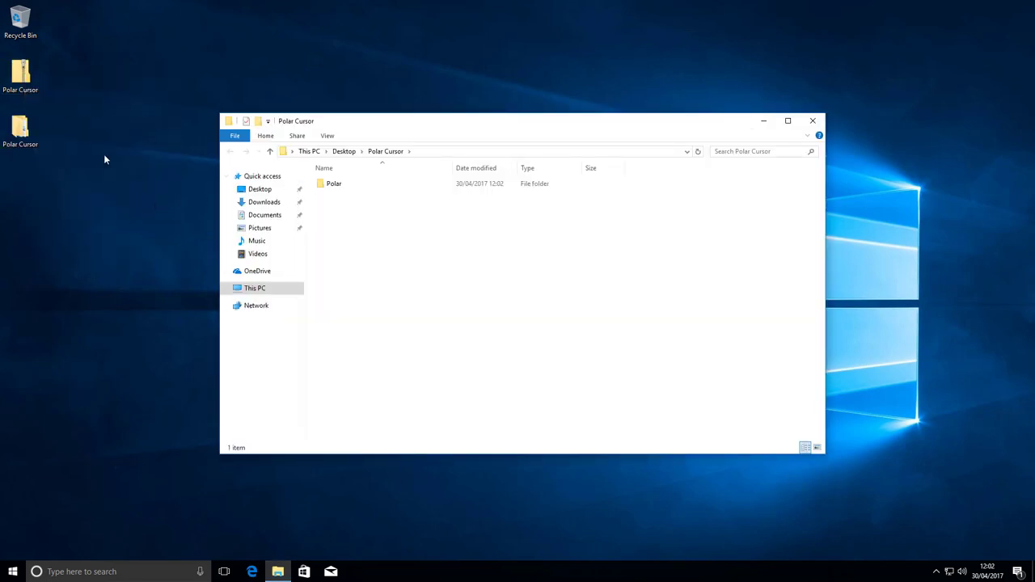
- Install the Polar Blue setup information file from the Polar folder, then close Explorer
double_click(334, 184)
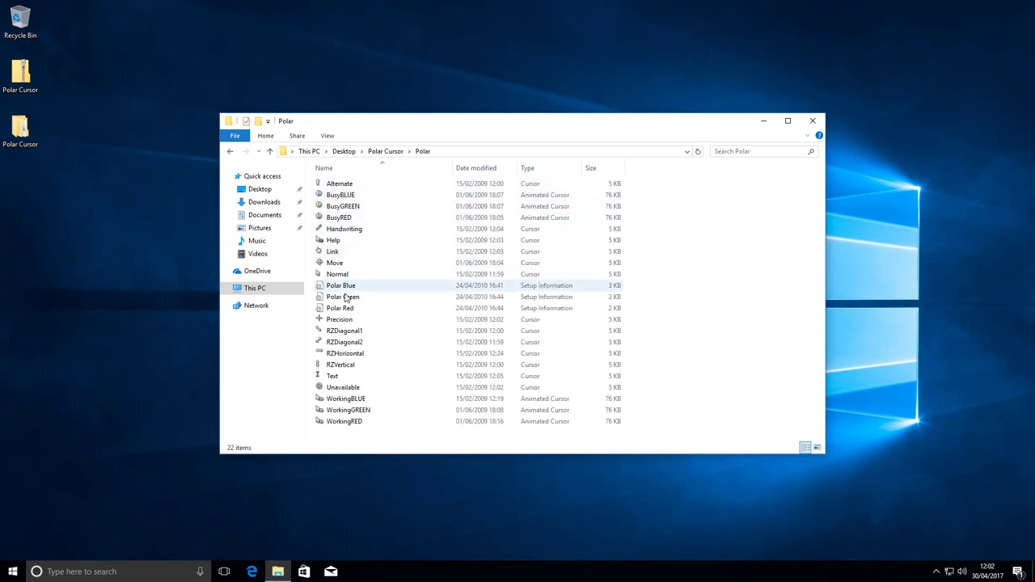
click(340, 286)
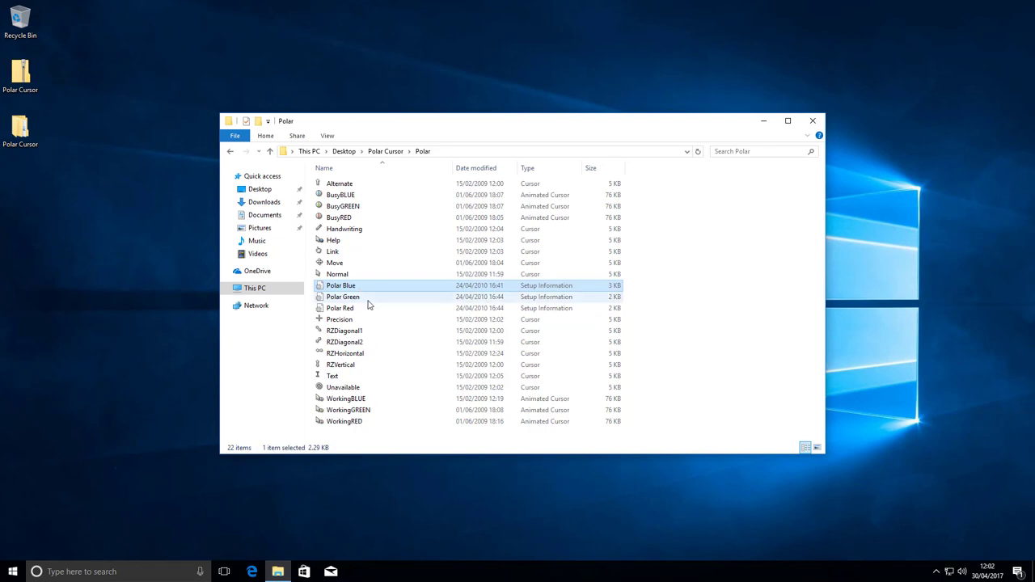
right_click(352, 289)
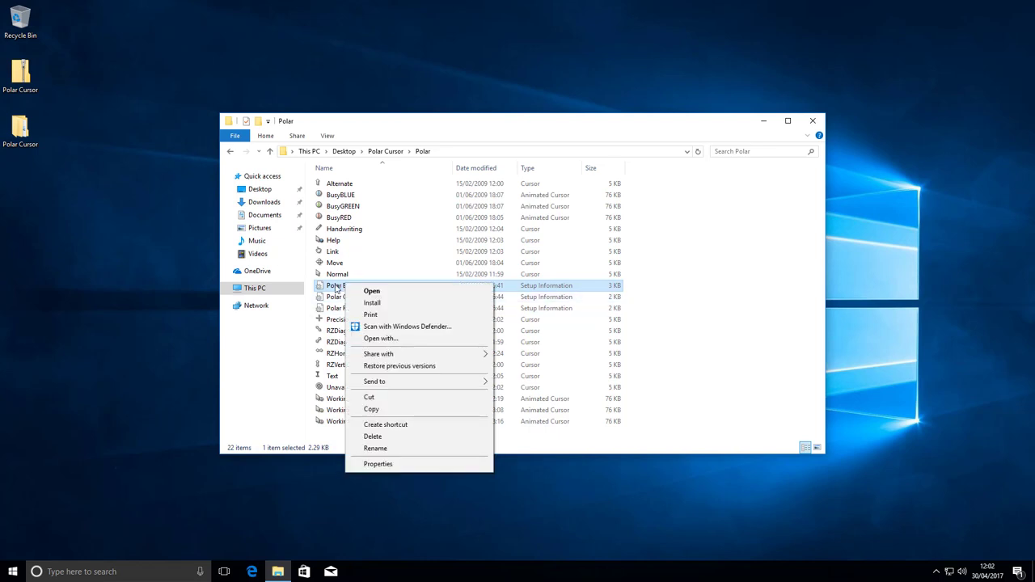
click(336, 289)
right_click(358, 289)
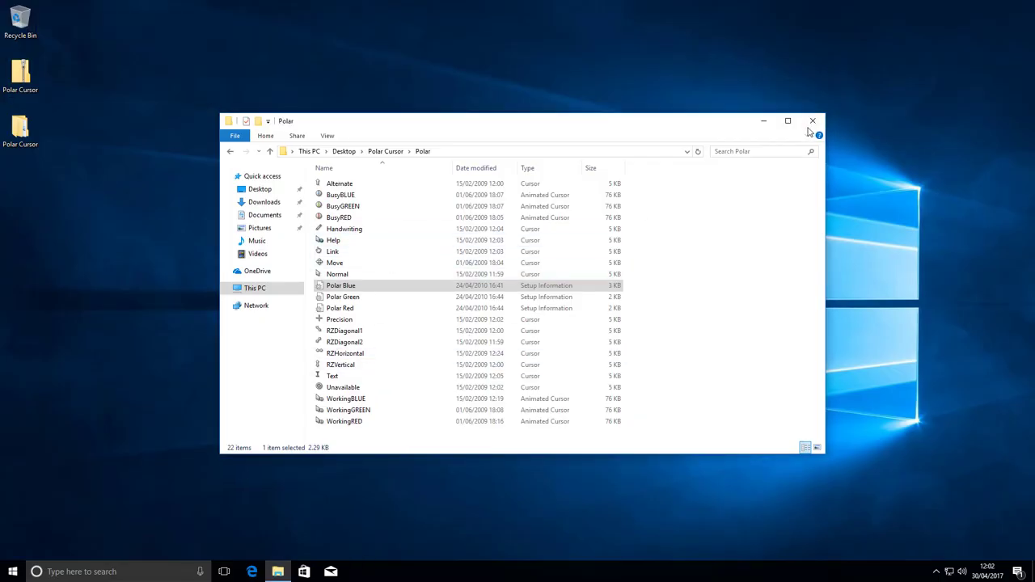
click(813, 121)
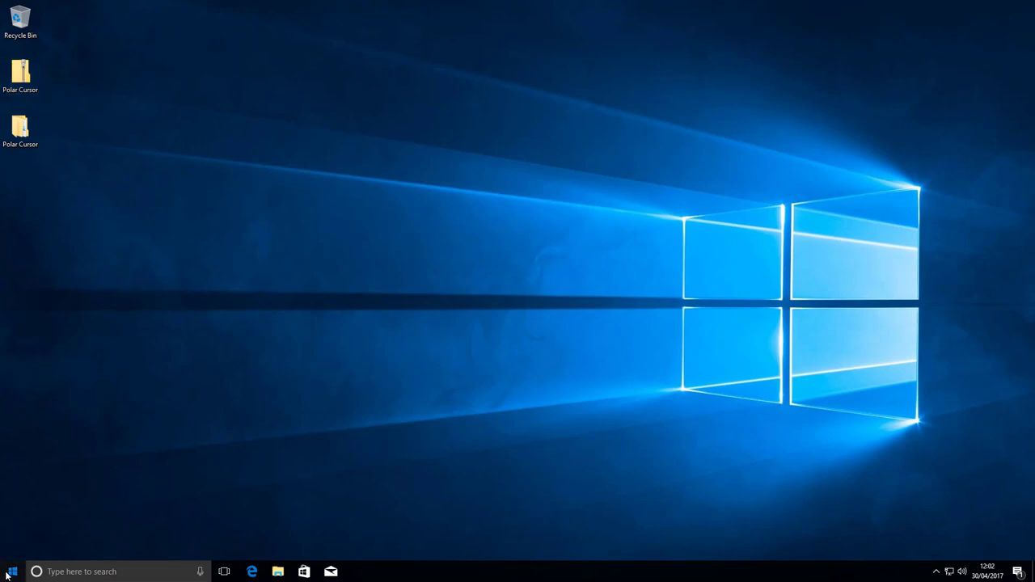
- Search for 'mouse', reach Mouse settings and bring up Additional mouse options (Mouse Properties)
click(271, 411)
click(12, 572)
text(mouse)
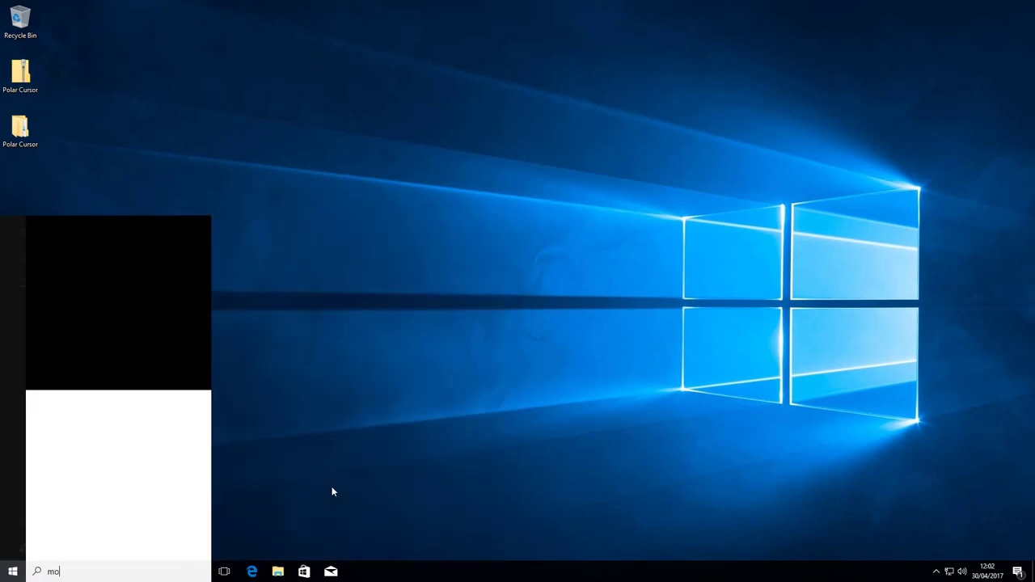
click(127, 286)
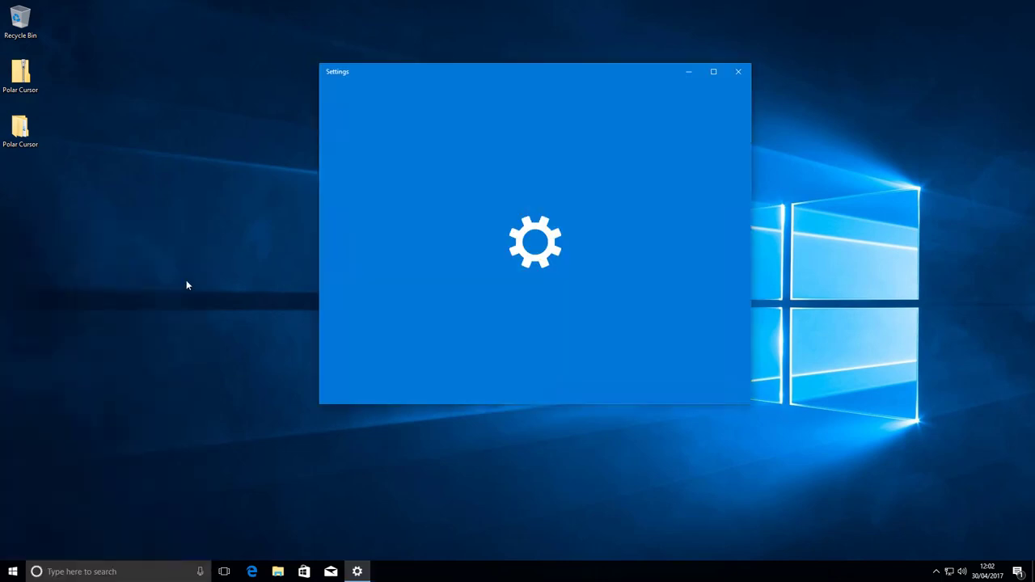
click(544, 320)
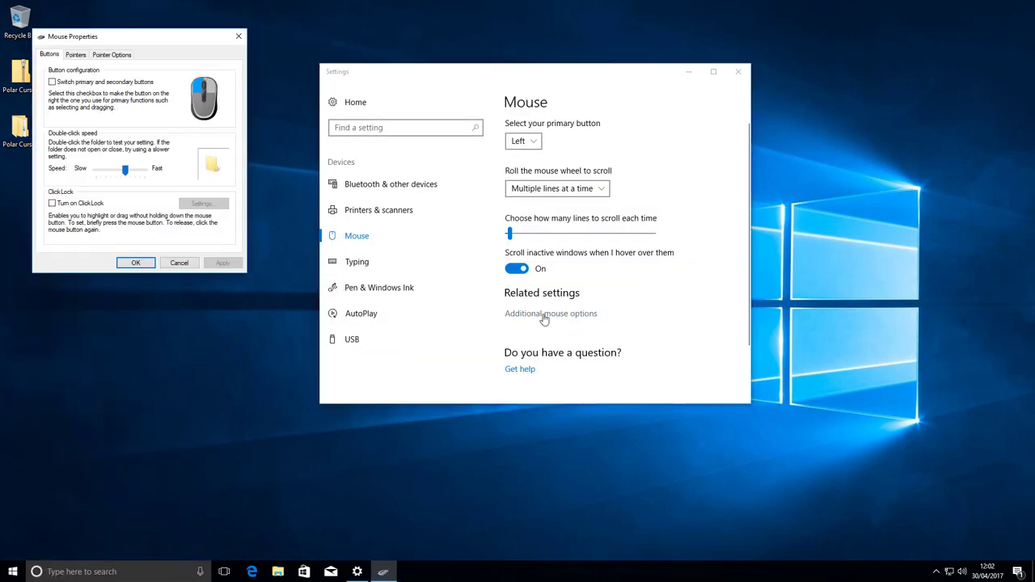
drag(143, 35, 269, 81)
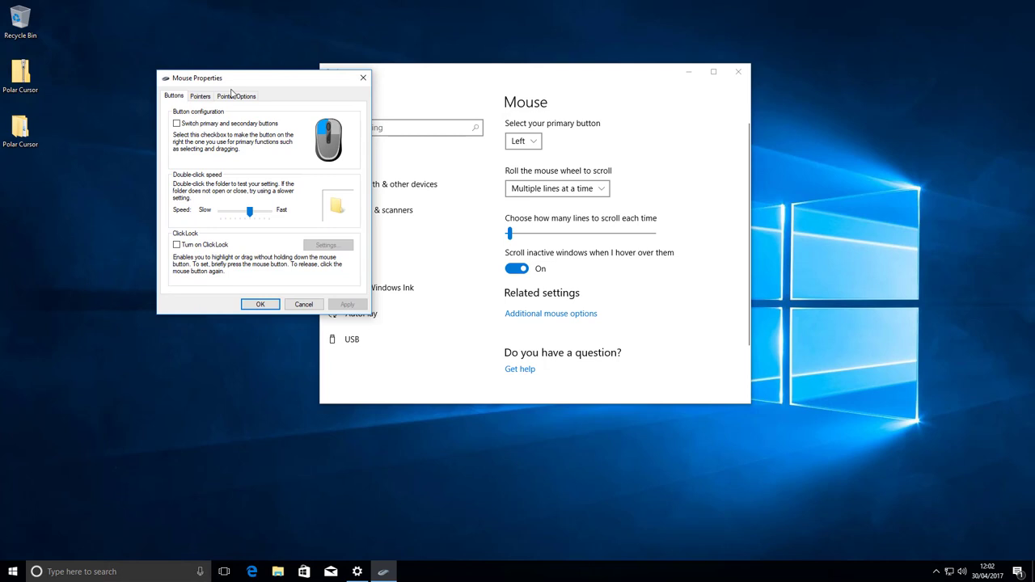
- Choose the Polar Blue scheme under Pointers, apply it and confirm replacing the current scheme
click(201, 97)
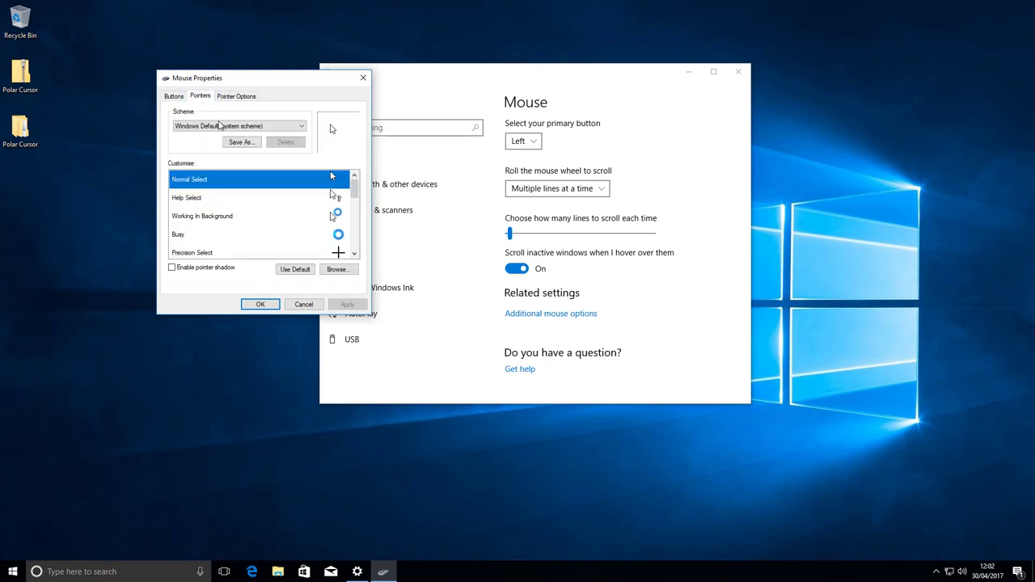
click(239, 126)
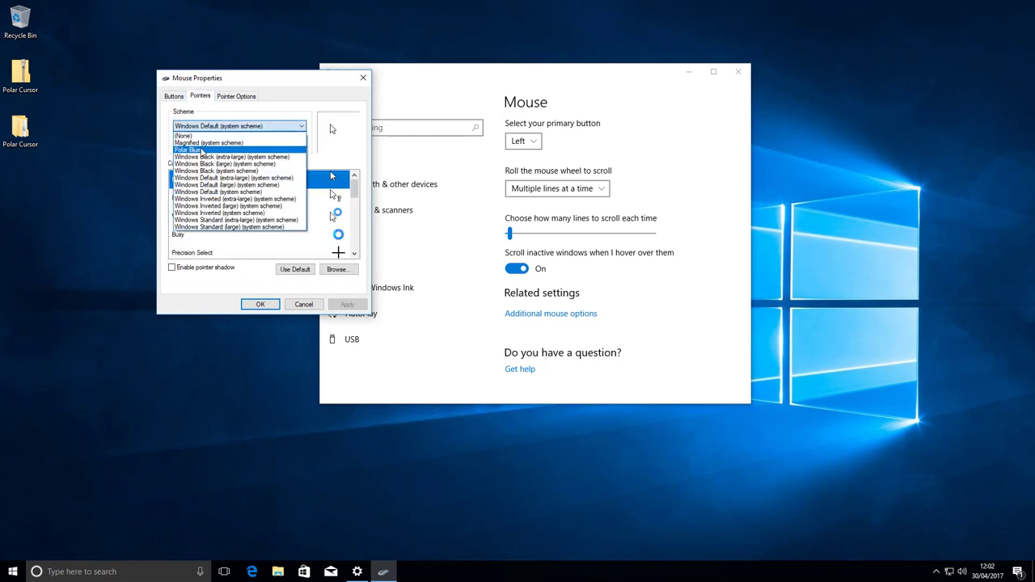
click(204, 150)
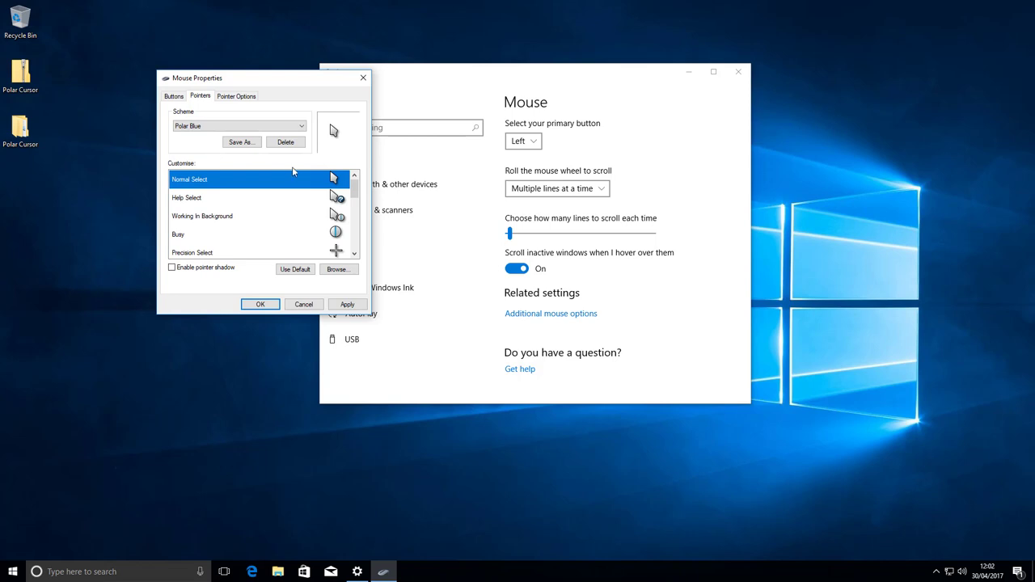
click(347, 304)
click(565, 326)
- Close Mouse Properties with OK and close the Settings window
click(261, 304)
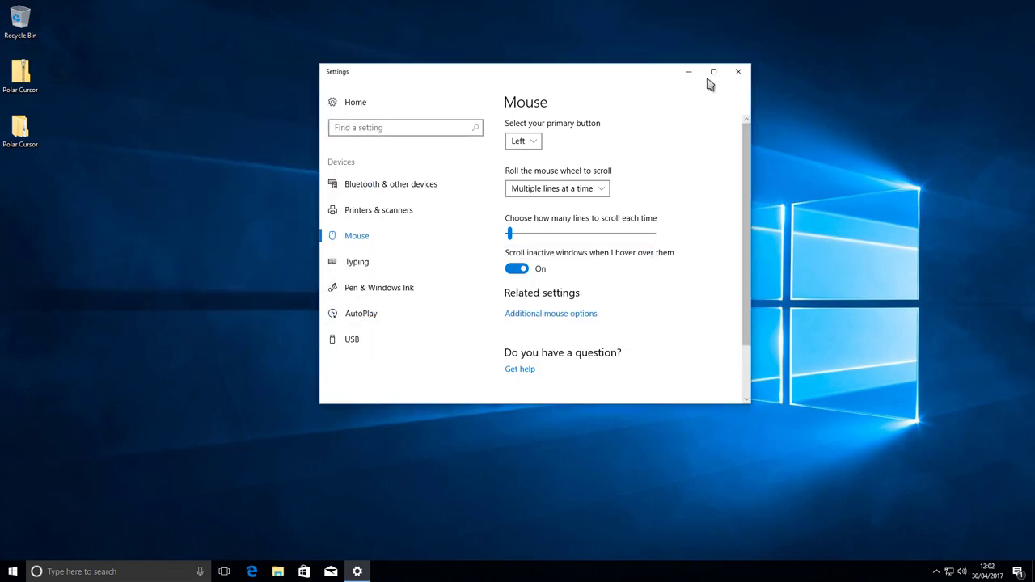
drag(645, 76, 499, 115)
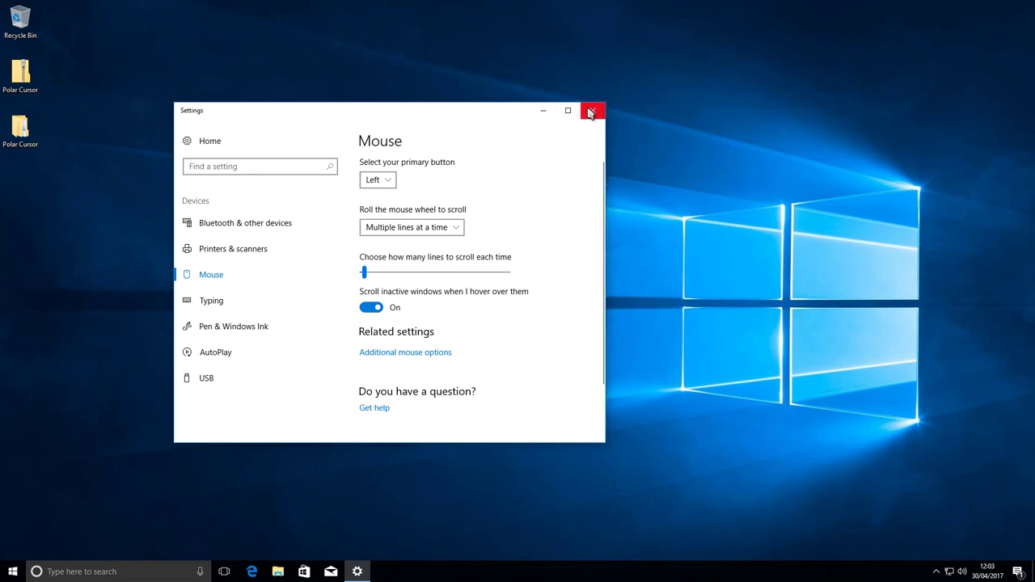
click(593, 110)
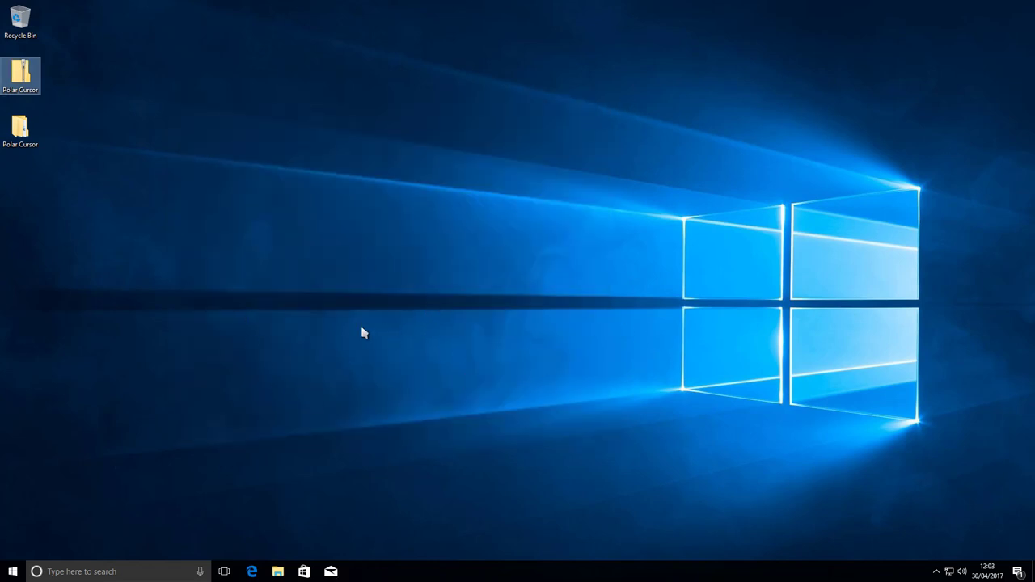